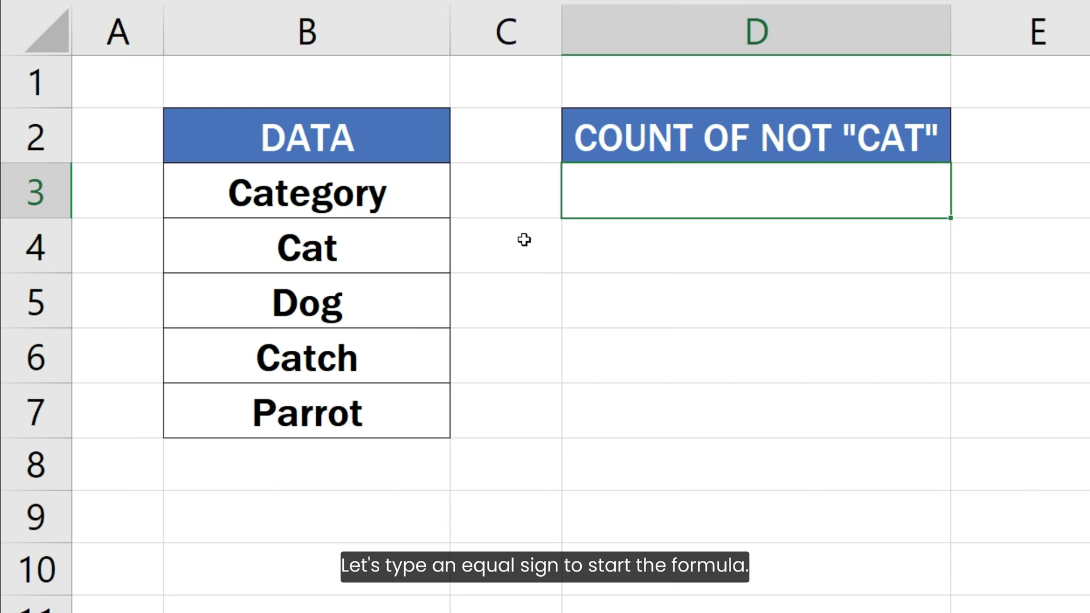
type("=")
type("COU")
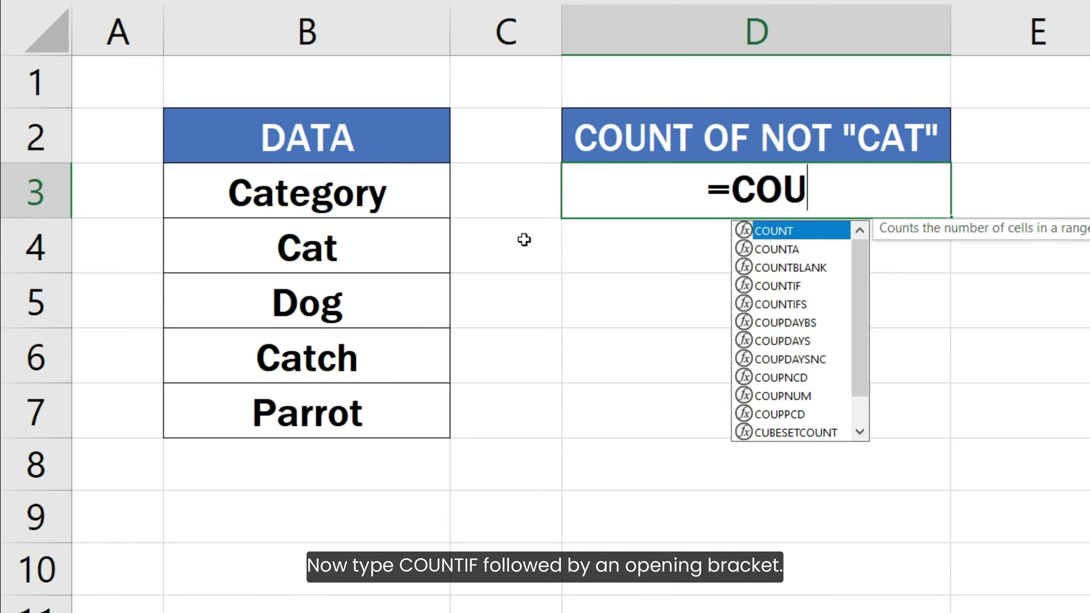
type("NTIF(")
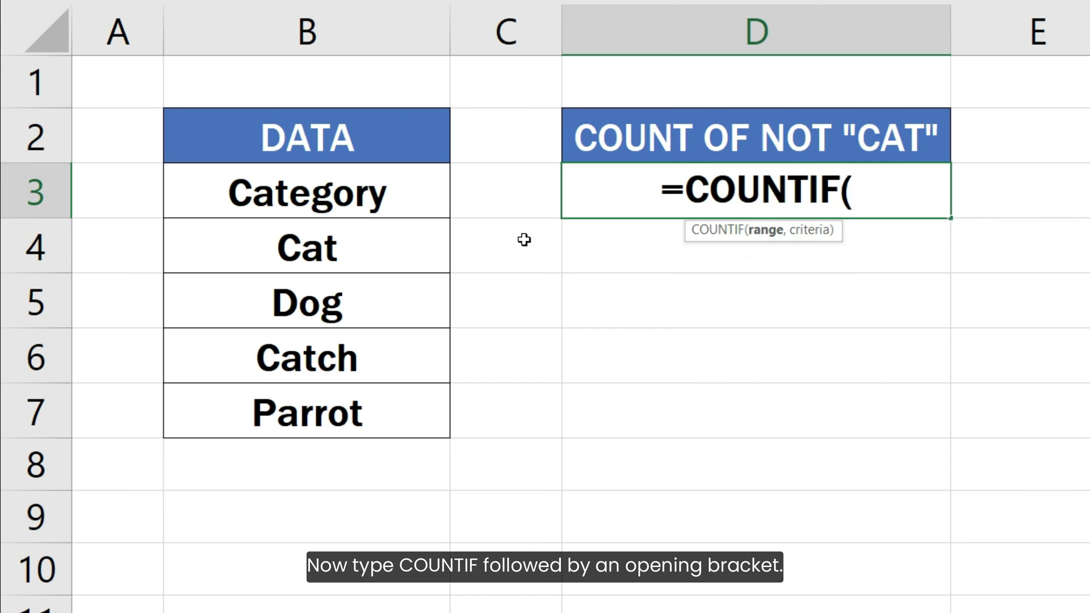
Enter =COUNTIF(B3:B7,"<>CAT") in D3 to count cells not equal to CAT, returning 4.
left_click_drag(423, 200, 399, 398)
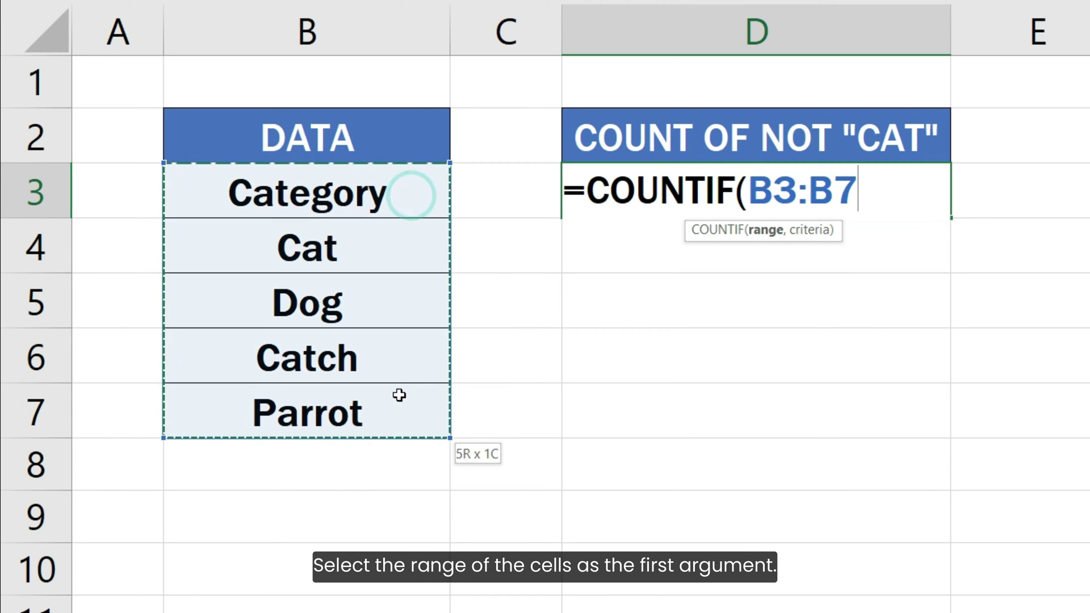
type(", ")
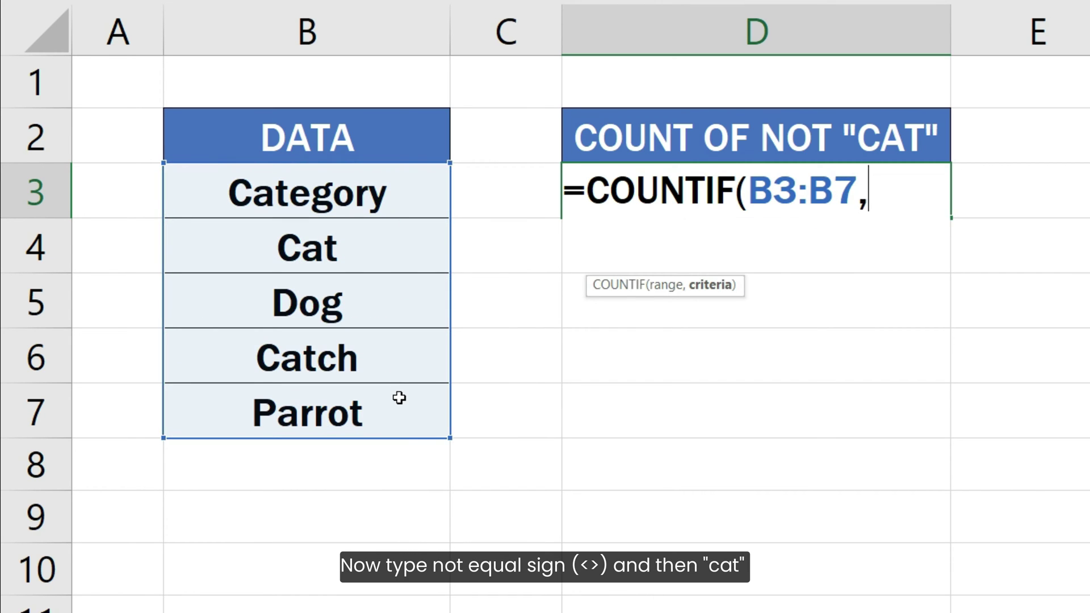
type("\"")
type("<>CAT")
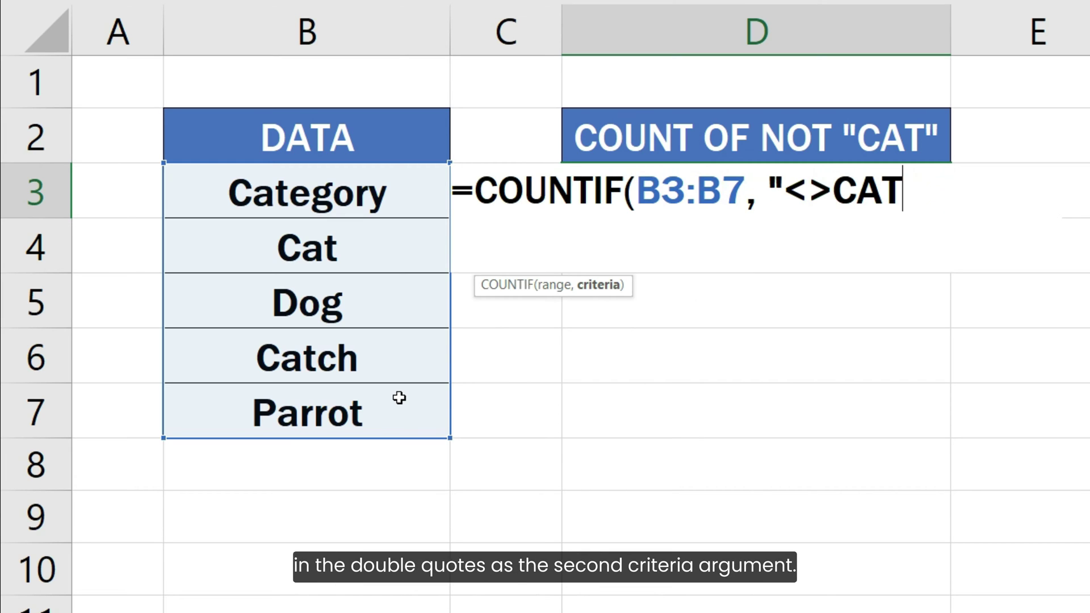
type("\"")
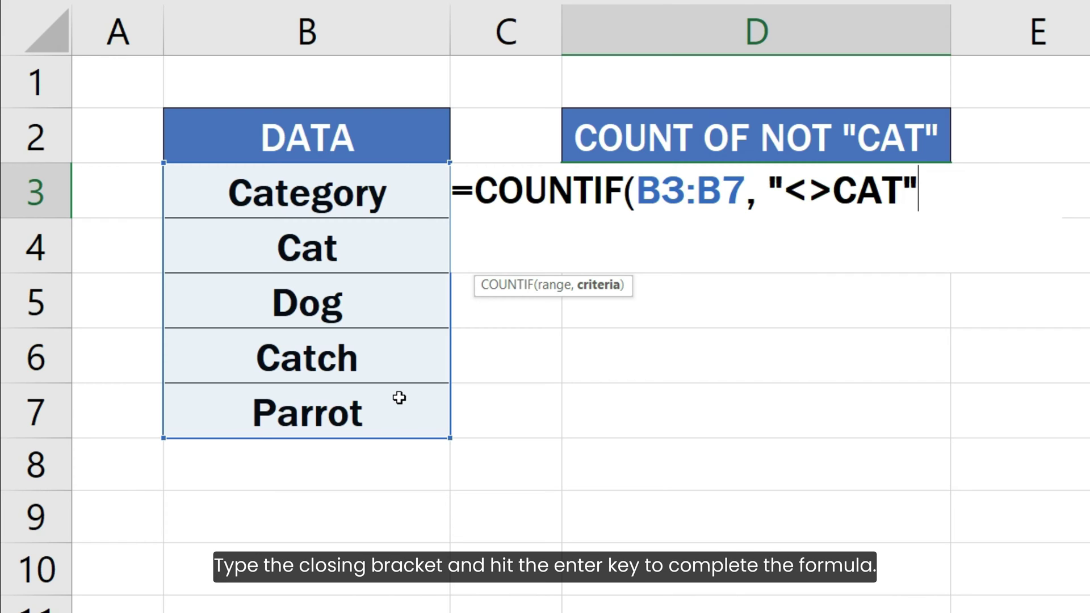
type(")")
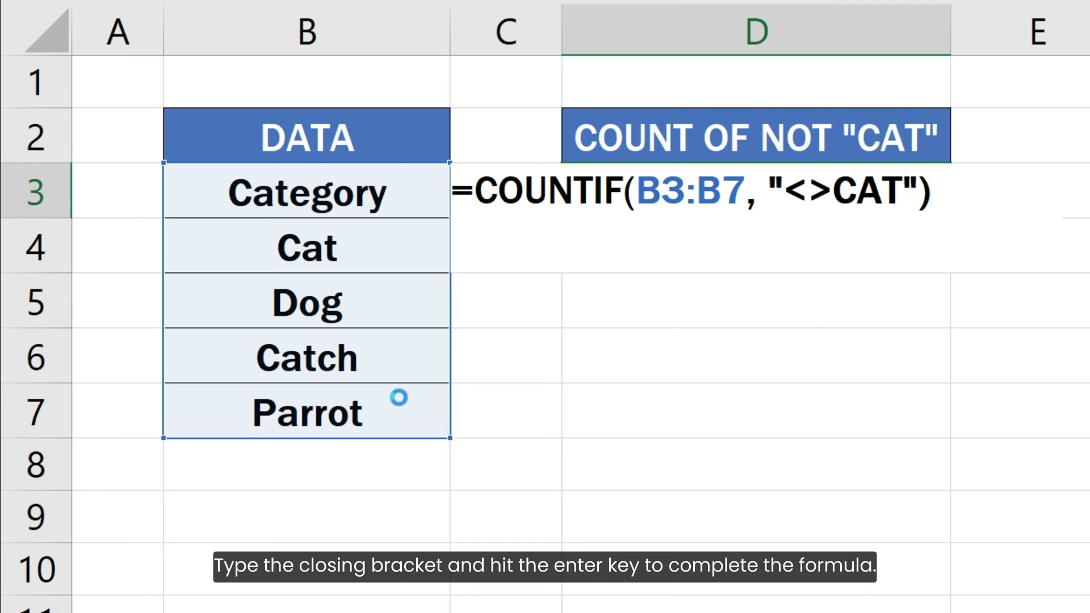
key("Return")
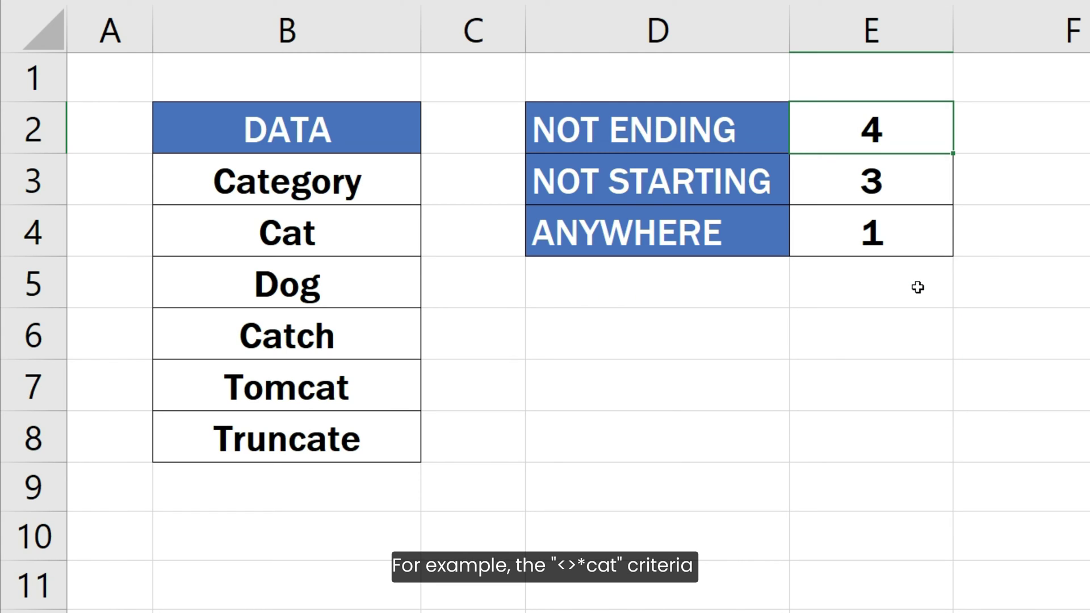
key("F2")
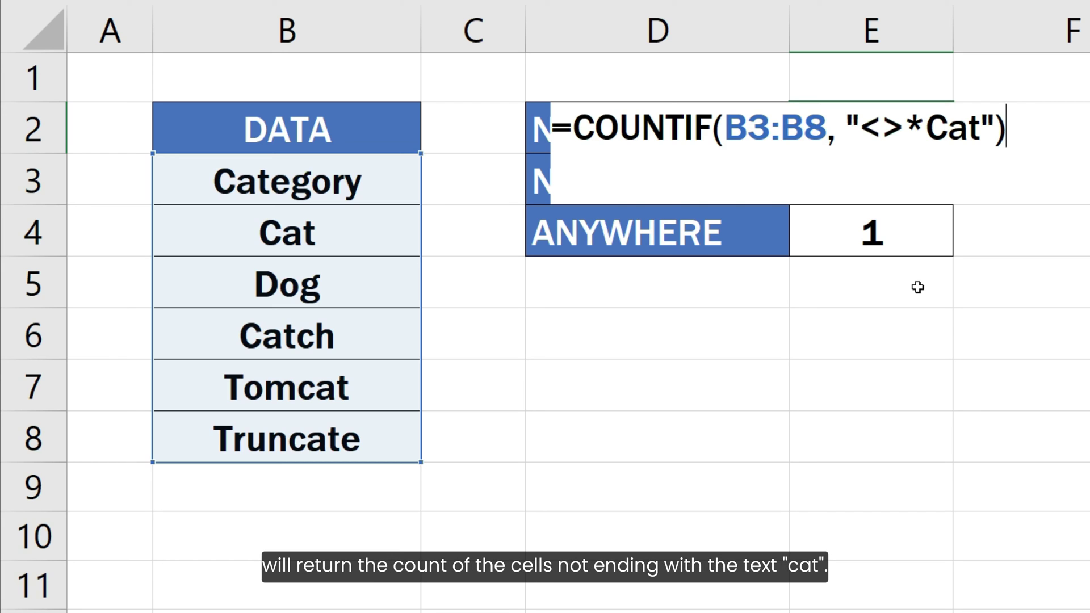
key("Return")
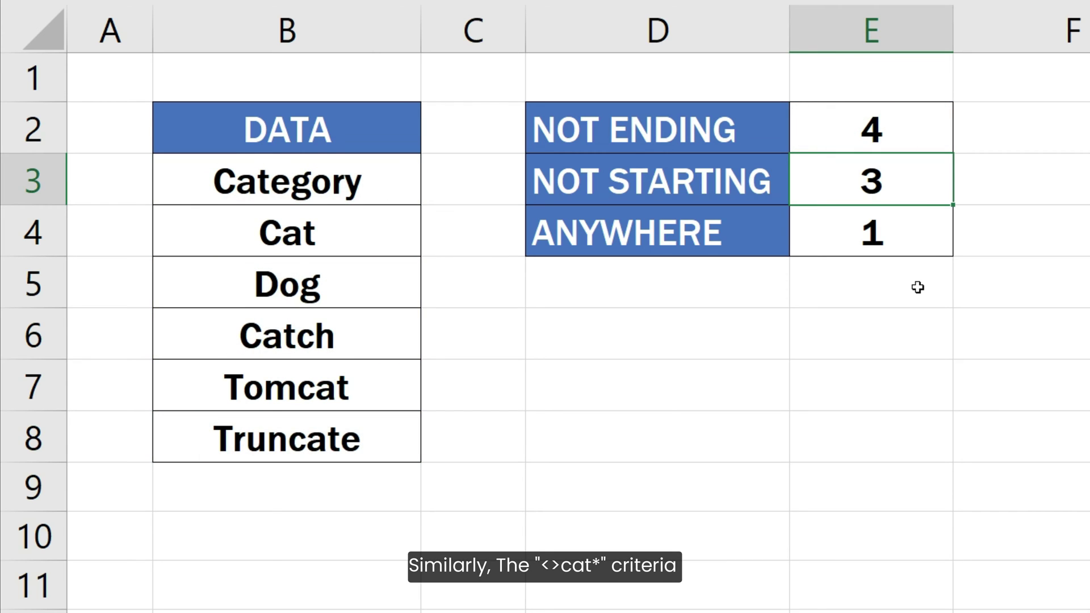
key("F2")
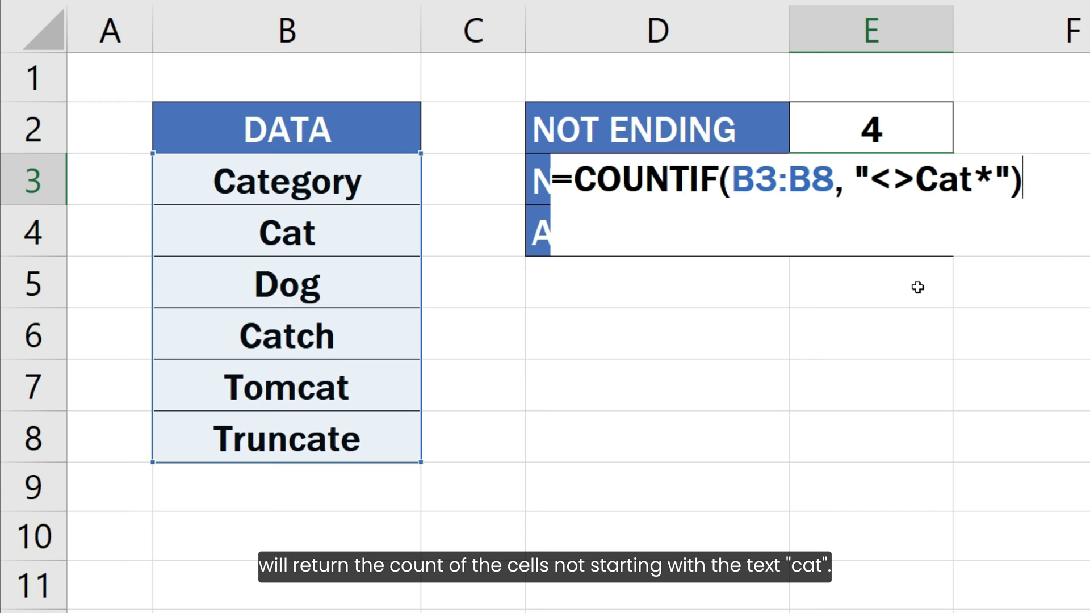
key("Return")
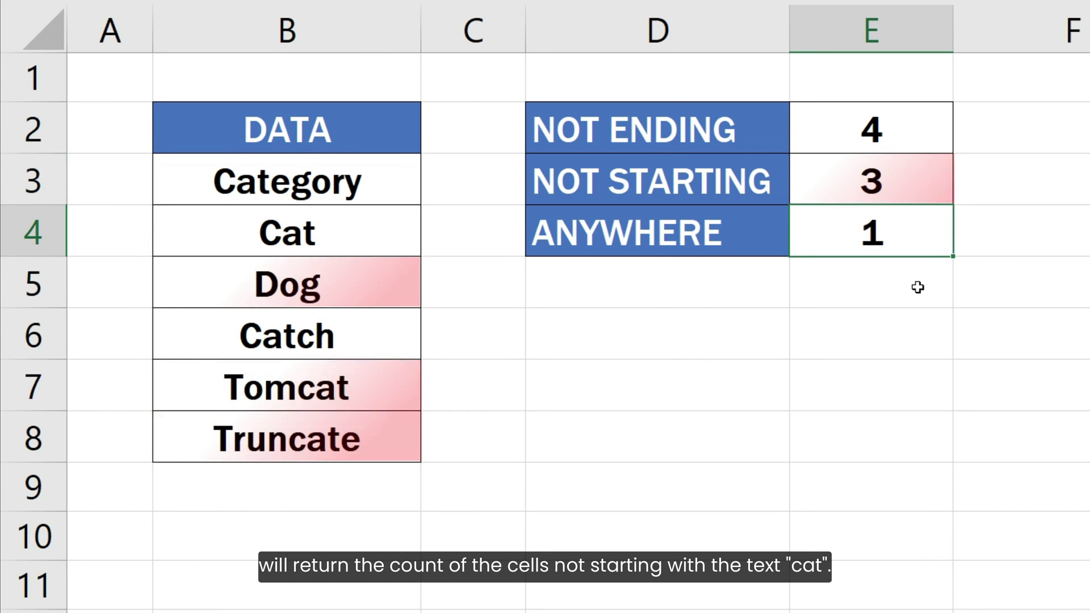
key("F2")
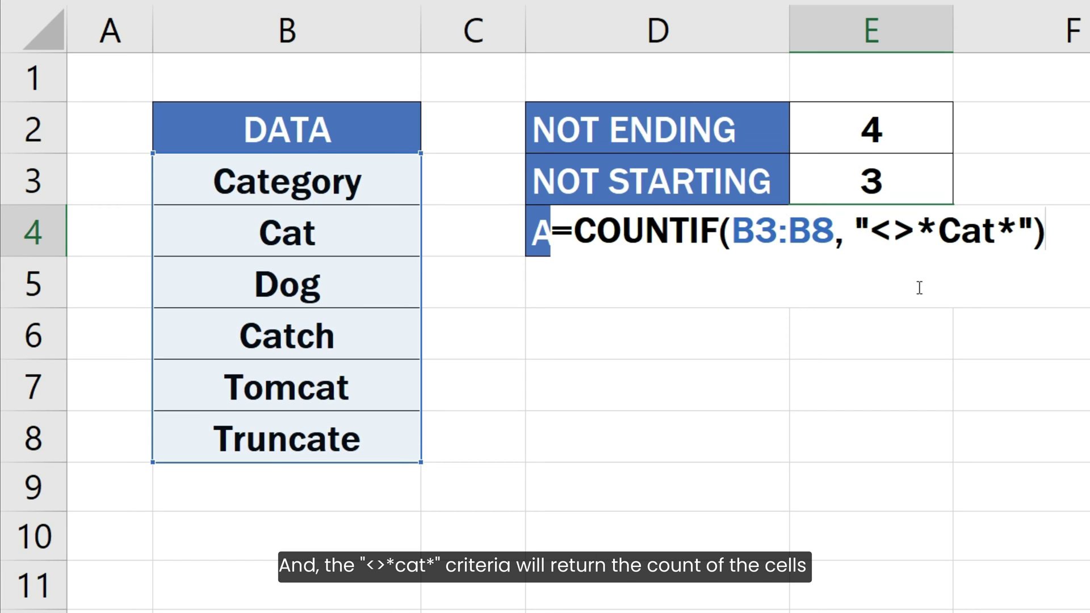
key("Return")
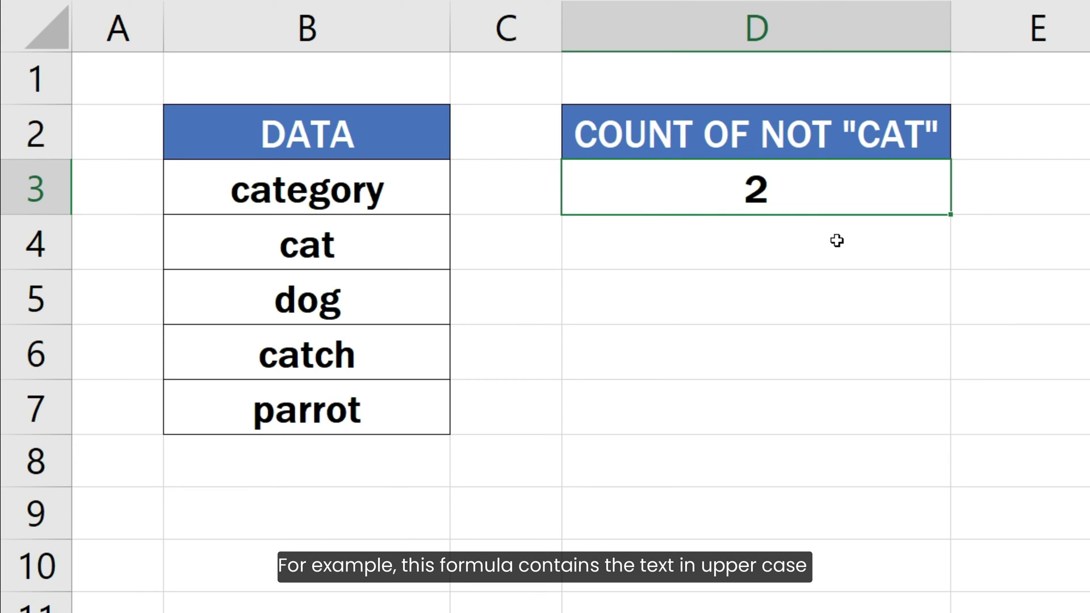
Reveal and reconfirm D3's =COUNTIF(B3:B7,"<>*CAT*") formula, which still returns 2.
key("F2")
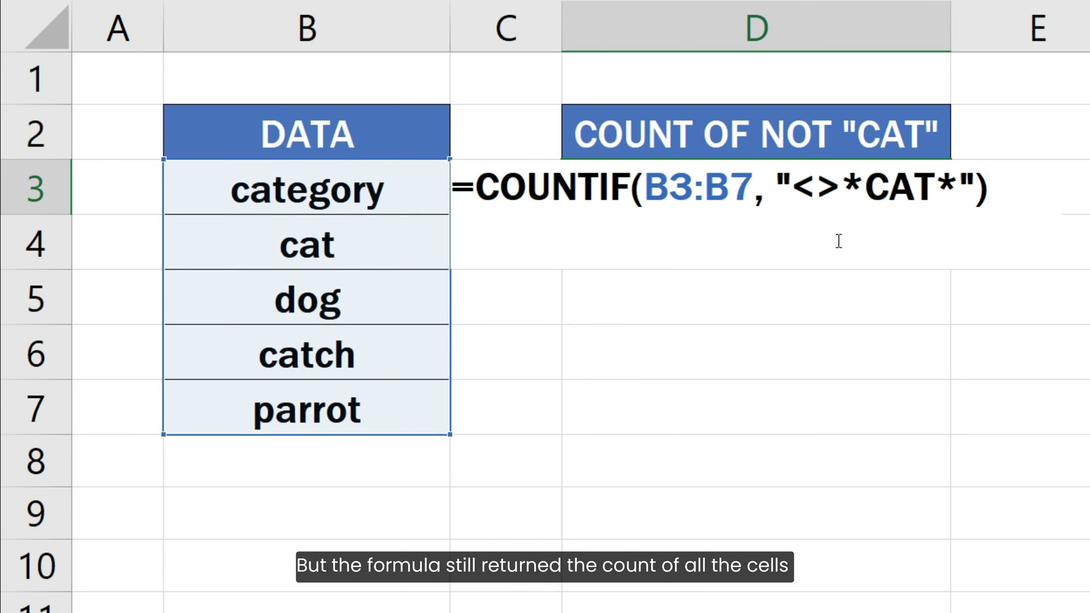
key("Return")
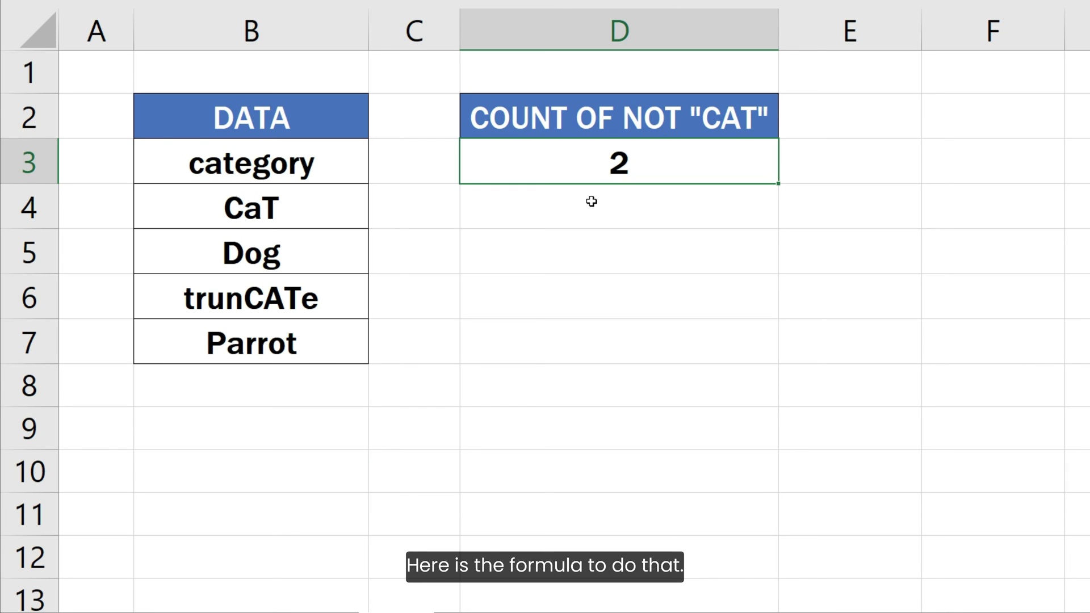
Evaluate SEARCH("CAT",B3:B7) in D3's formula to preview {1;1;#VALUE!;5;#VALUE!}.
key("F2")
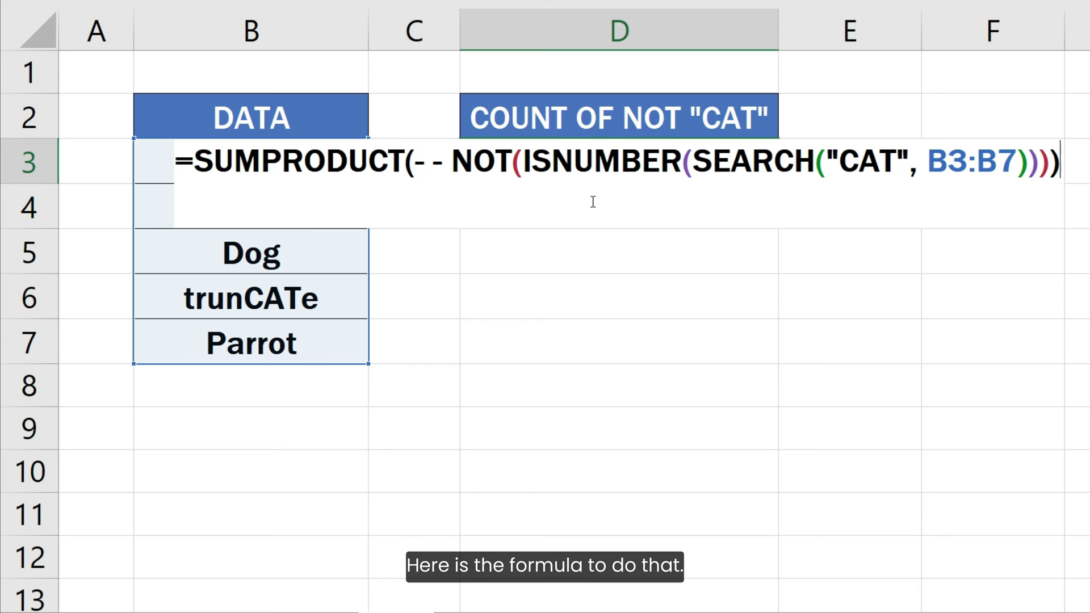
left_click_drag(693, 160, 1032, 160)
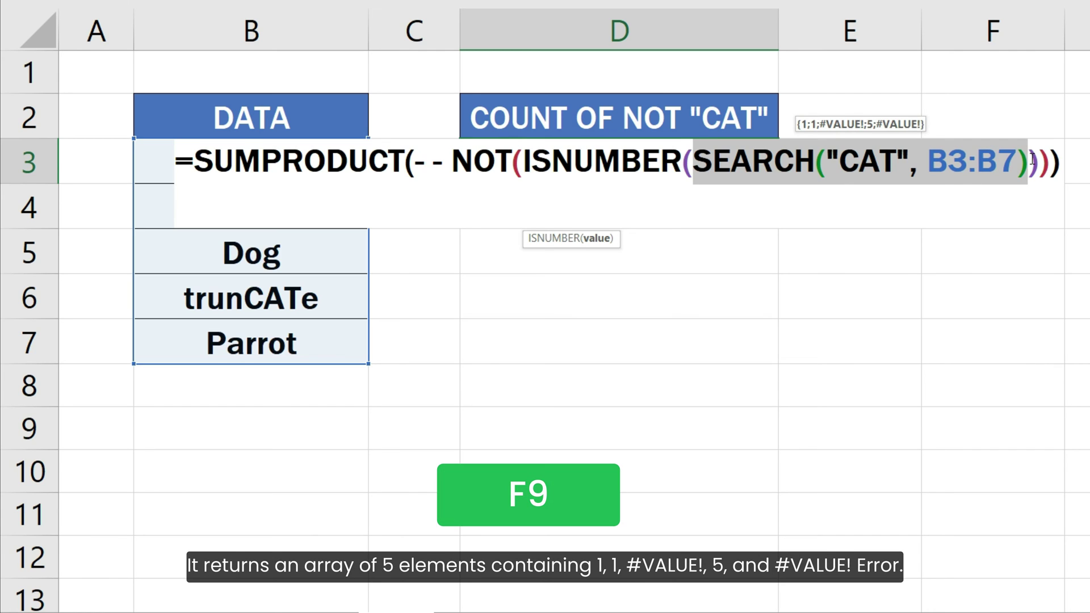
key("F9")
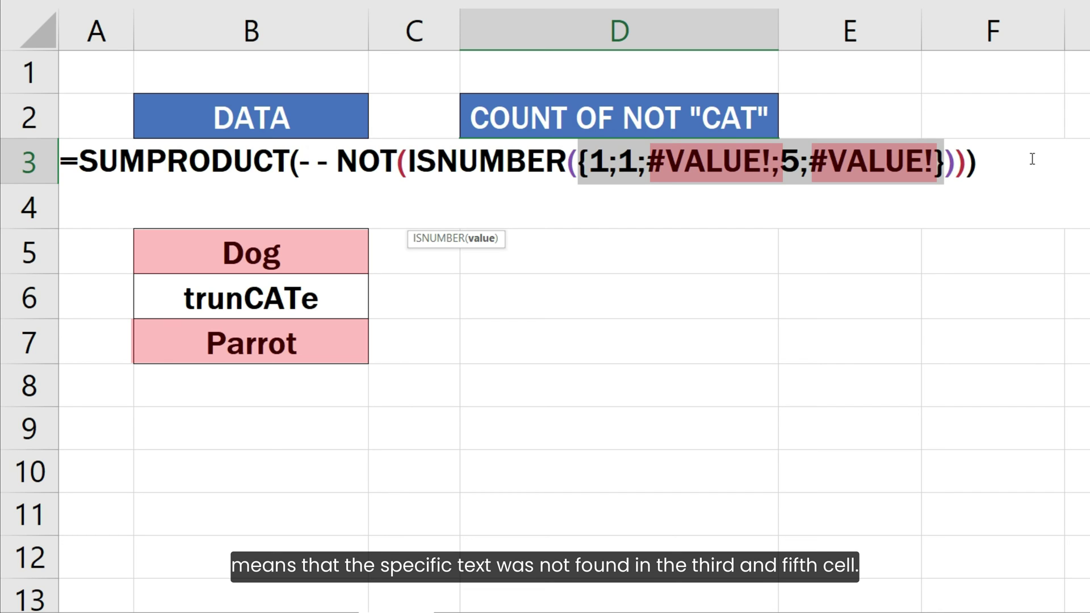
Restore the SEARCH text, then preview ISNUMBER as {TRUE;TRUE;FALSE;TRUE;FALSE} and restore it.
key("ctrl+z")
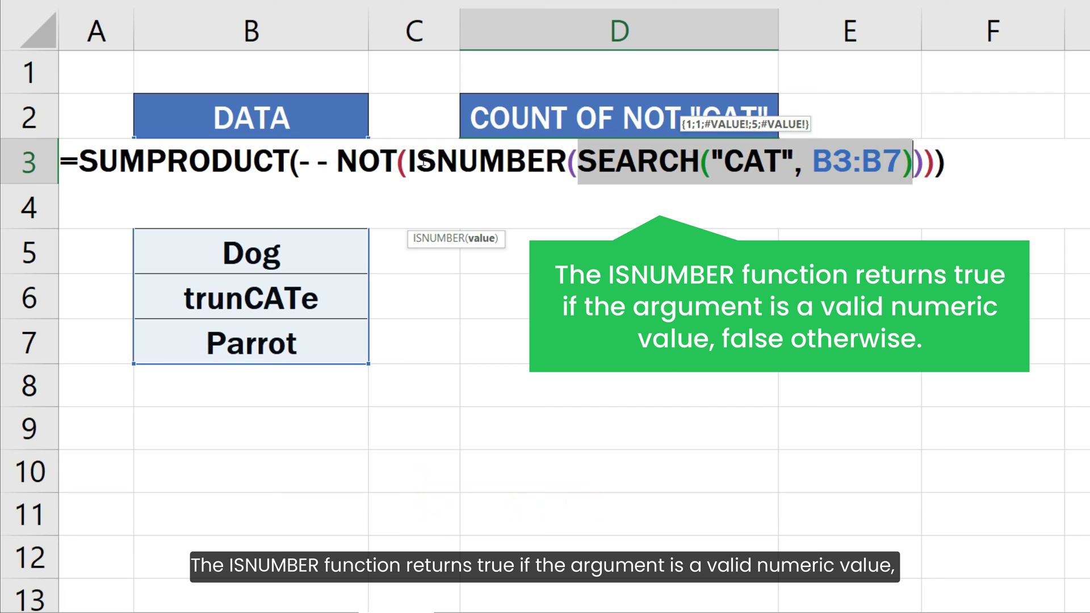
left_click_drag(409, 165, 924, 164)
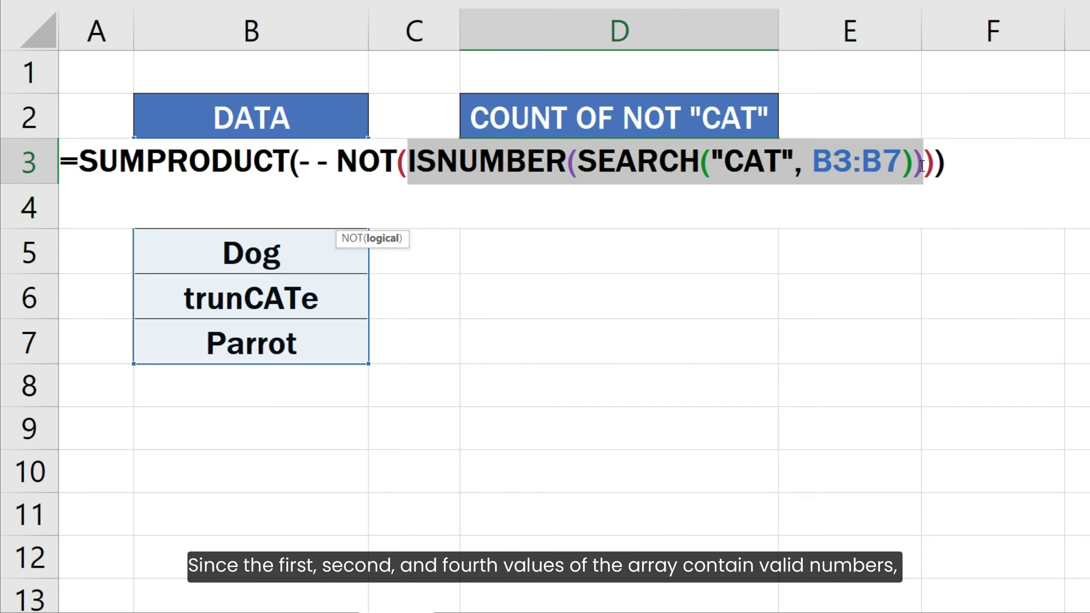
key("F9")
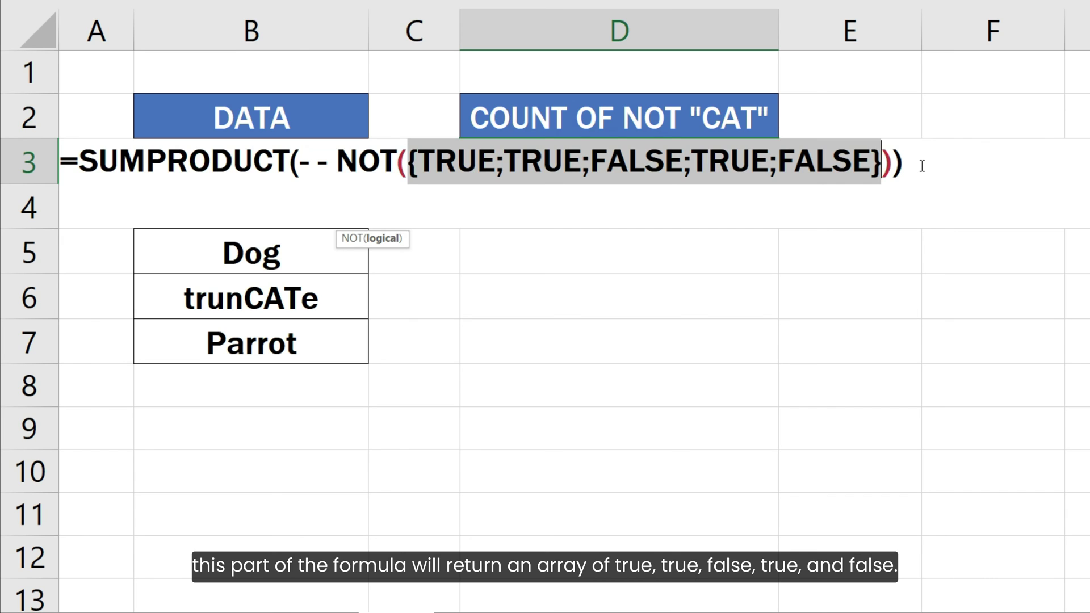
key("ctrl+z")
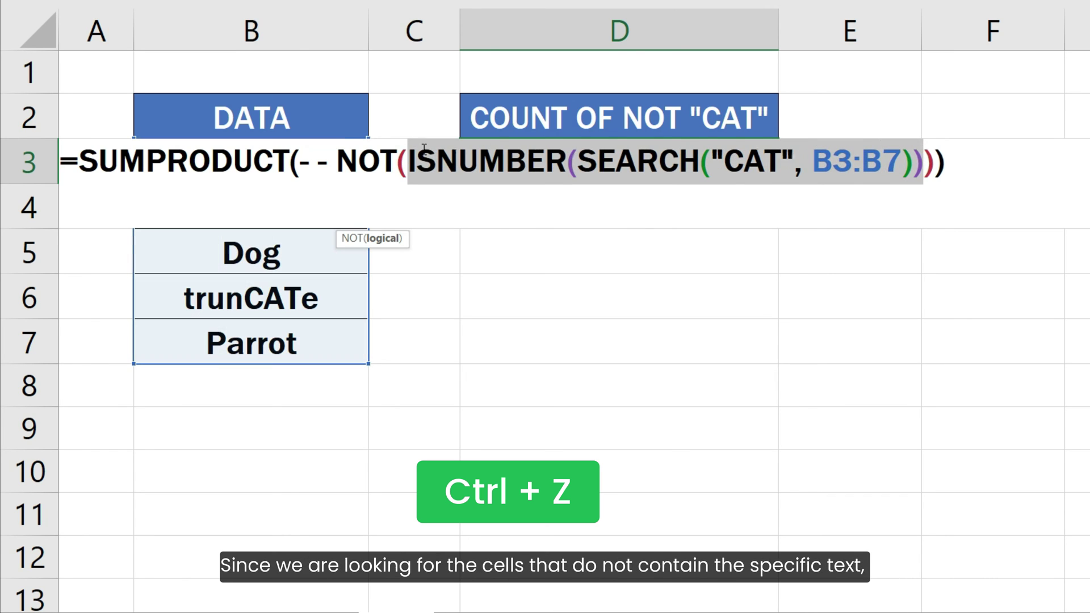
left_click_drag(338, 162, 932, 181)
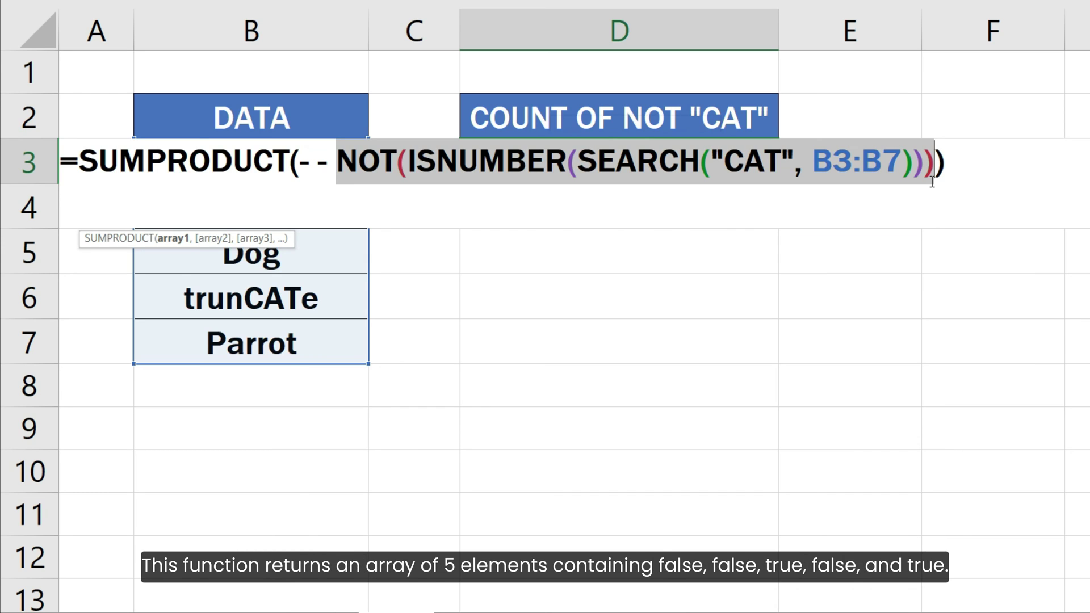
Preview and restore the NOT and double-negative arrays, then commit the SUMPRODUCT formula returning 2.
key("F9")
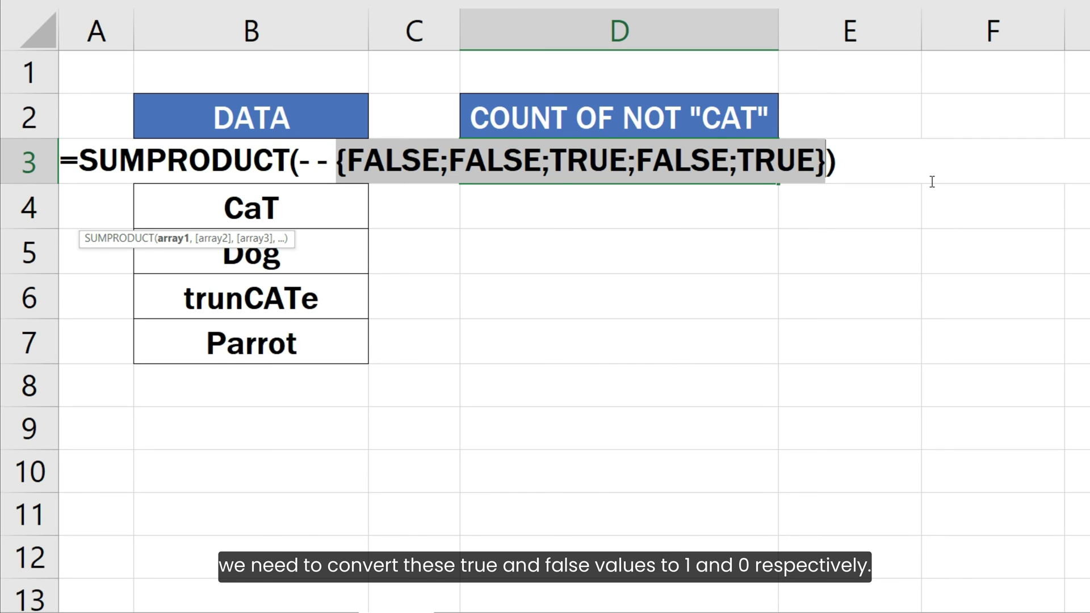
key("ctrl+z")
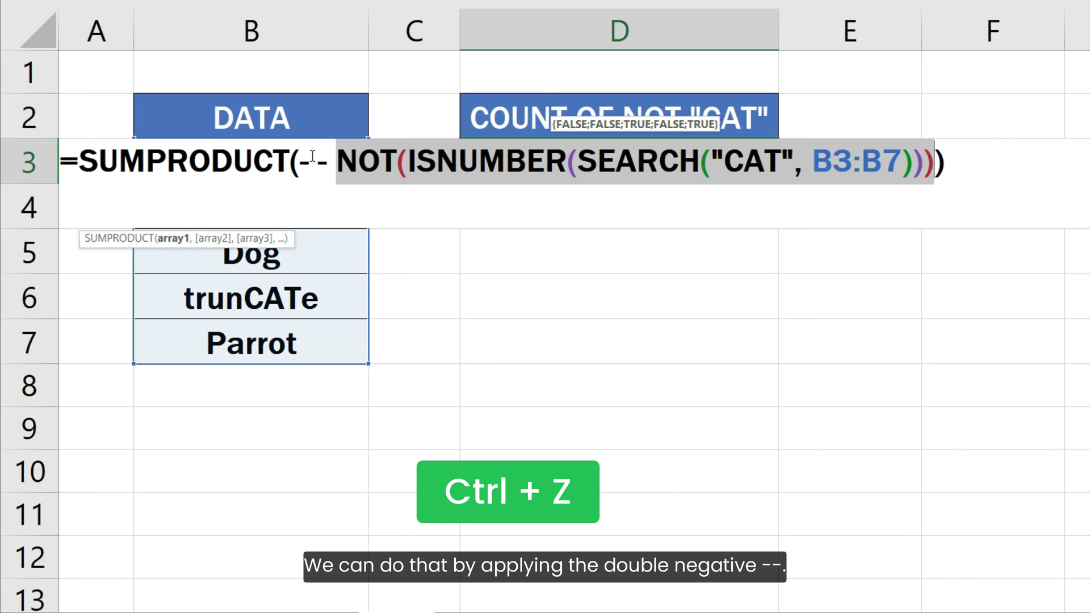
left_click_drag(300, 160, 935, 174)
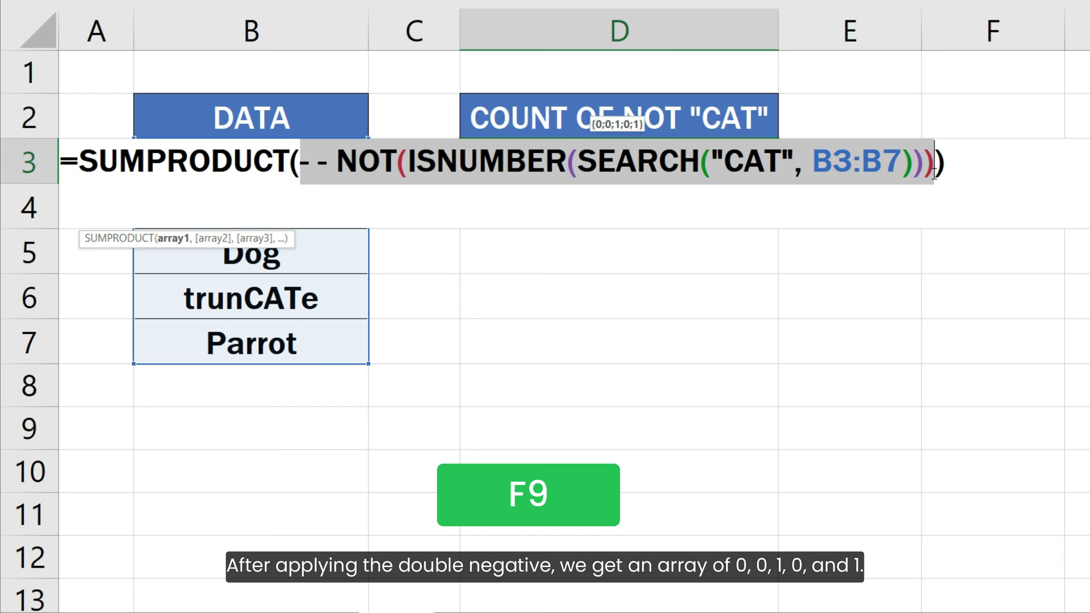
key("F9")
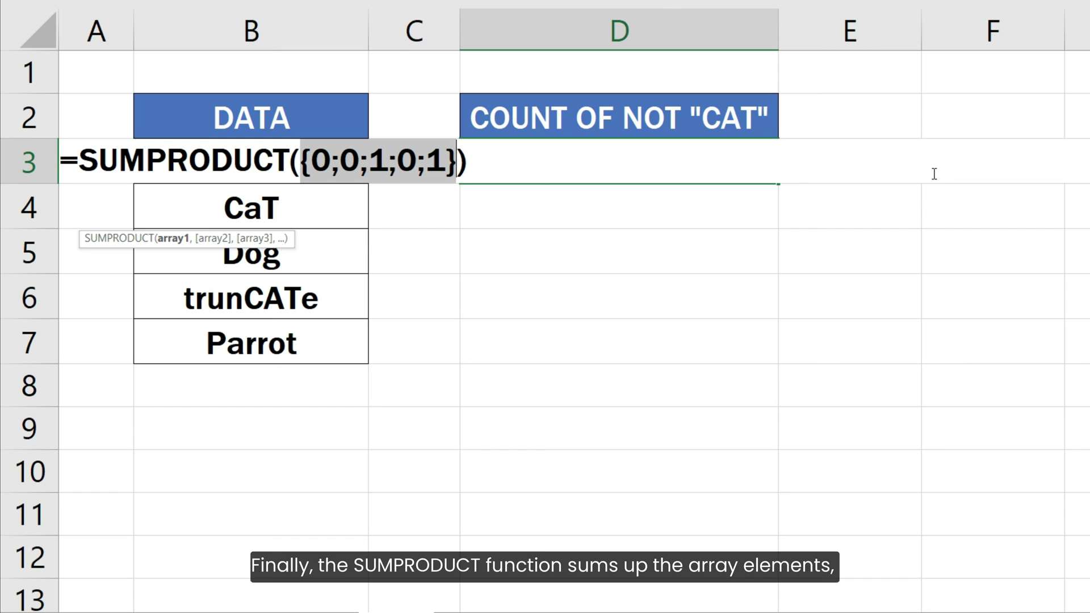
key("ctrl+z")
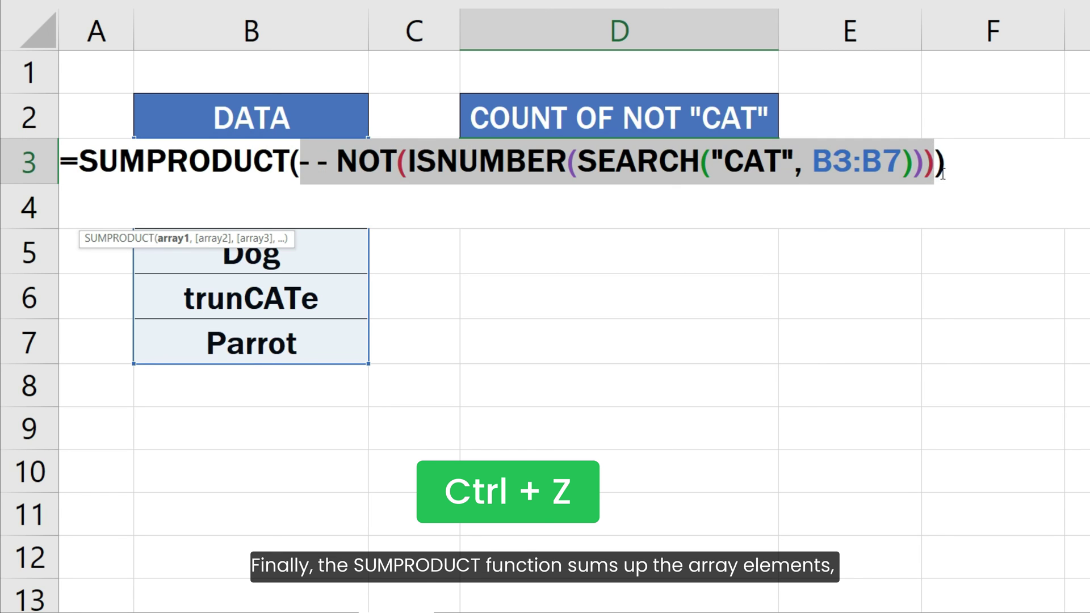
left_click(945, 170)
key("Return")
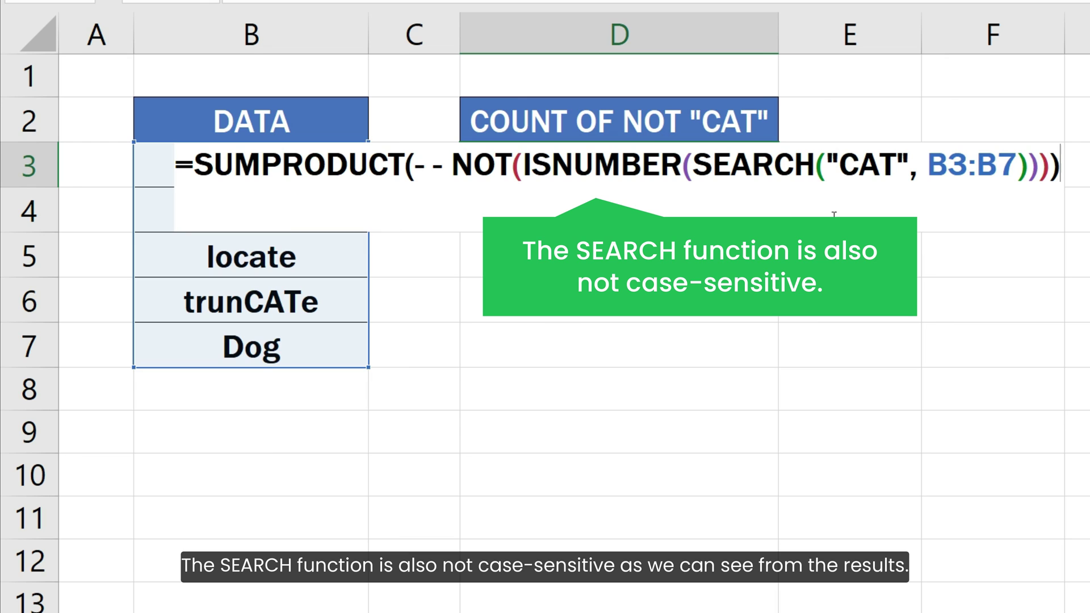
Highlight the "CAT" search text in D3's formula and recommit it, showing 1.
left_click_drag(838, 167, 897, 170)
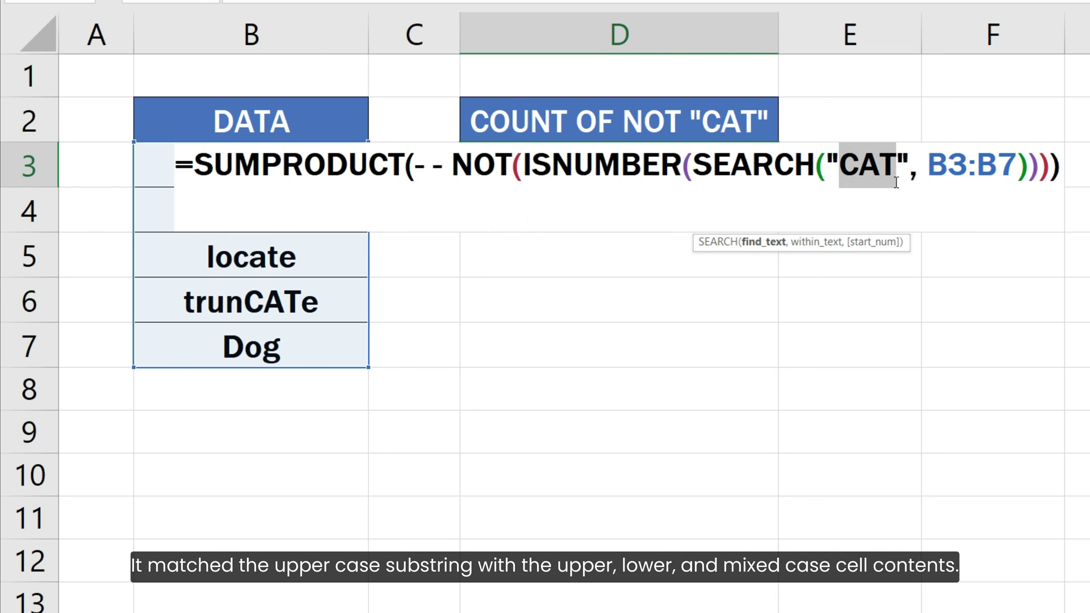
left_click(1063, 171)
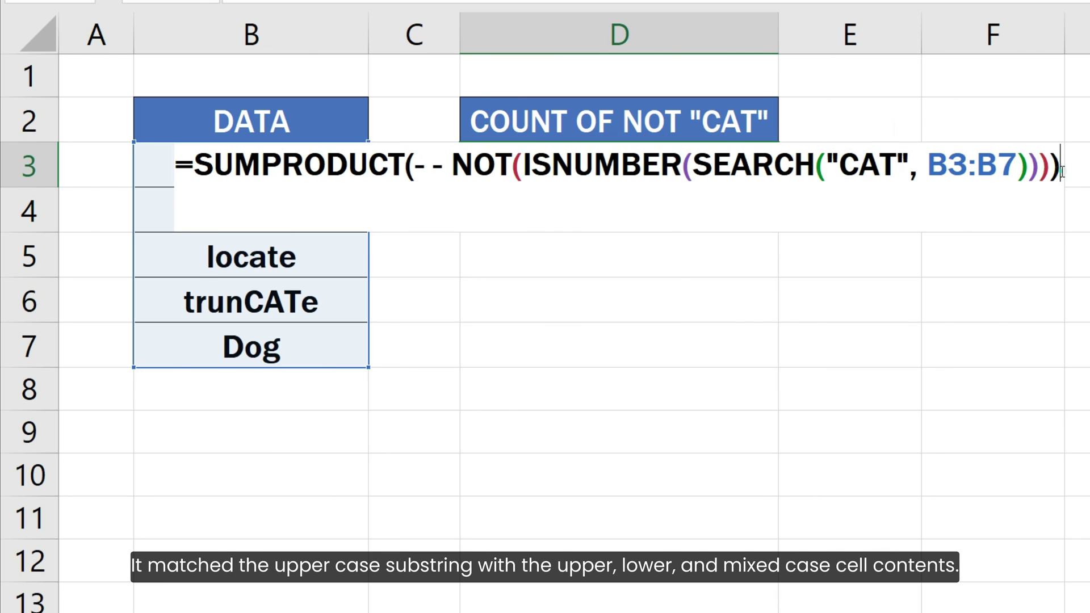
key("Return")
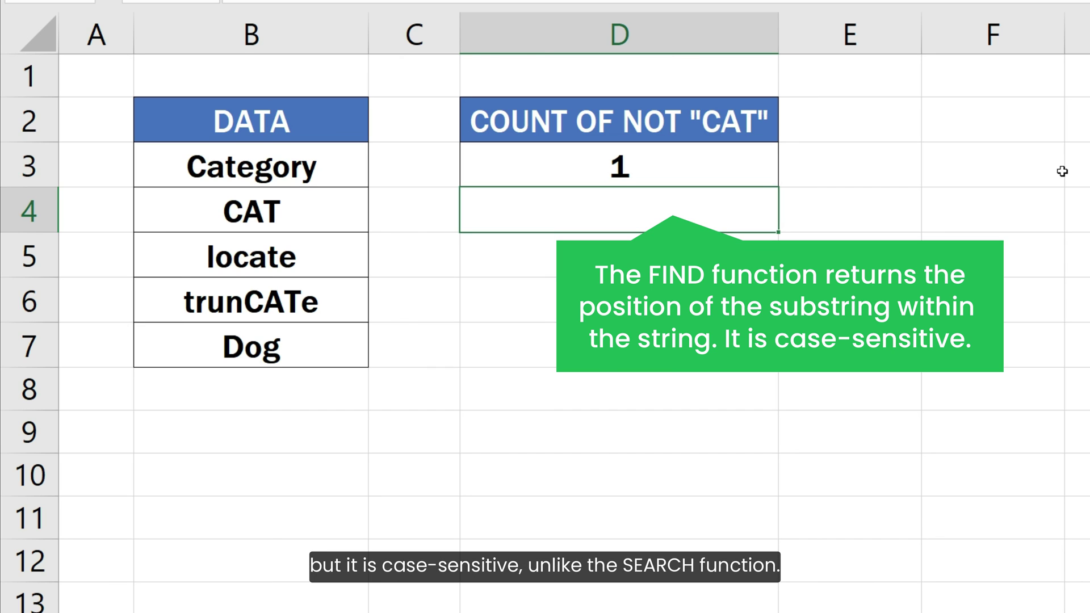
Replace SEARCH with FIND in D3's formula so the count becomes 3.
key("Up")
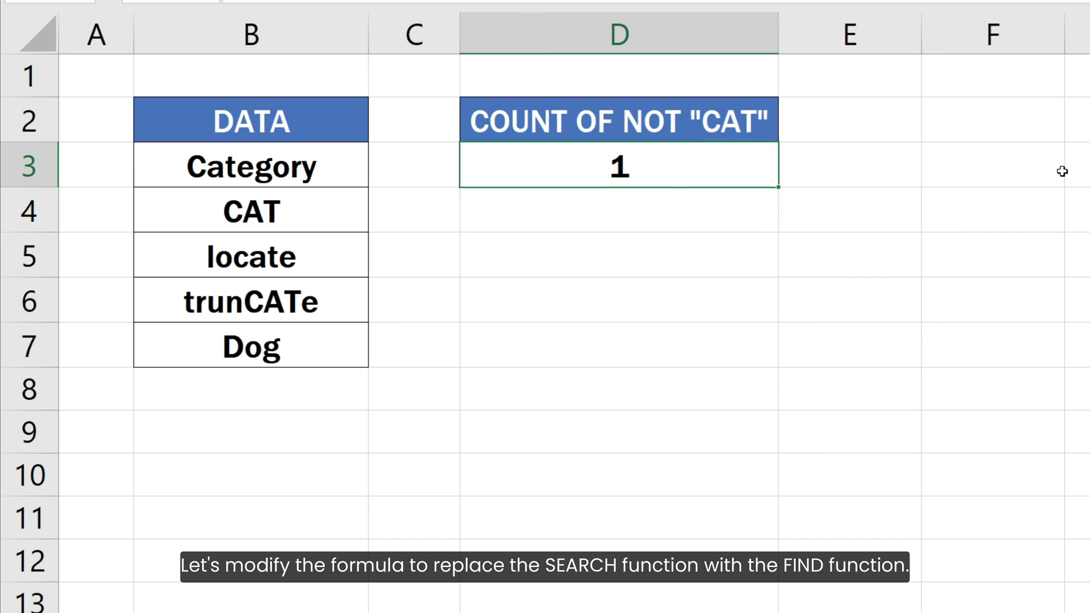
key("F2")
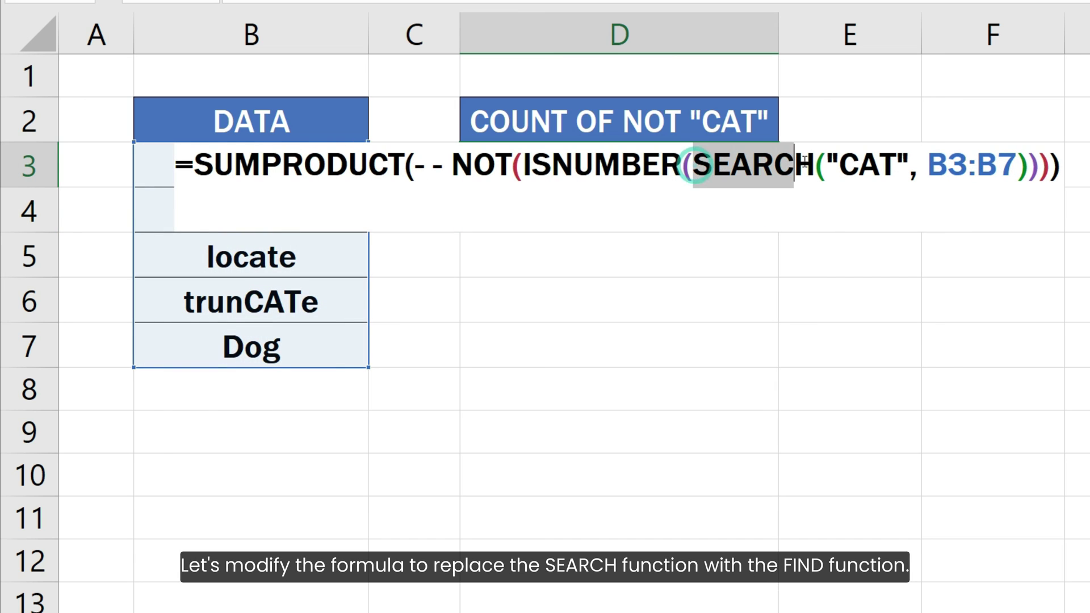
left_click_drag(691, 165, 816, 164)
key("BackSpace")
type("FIND")
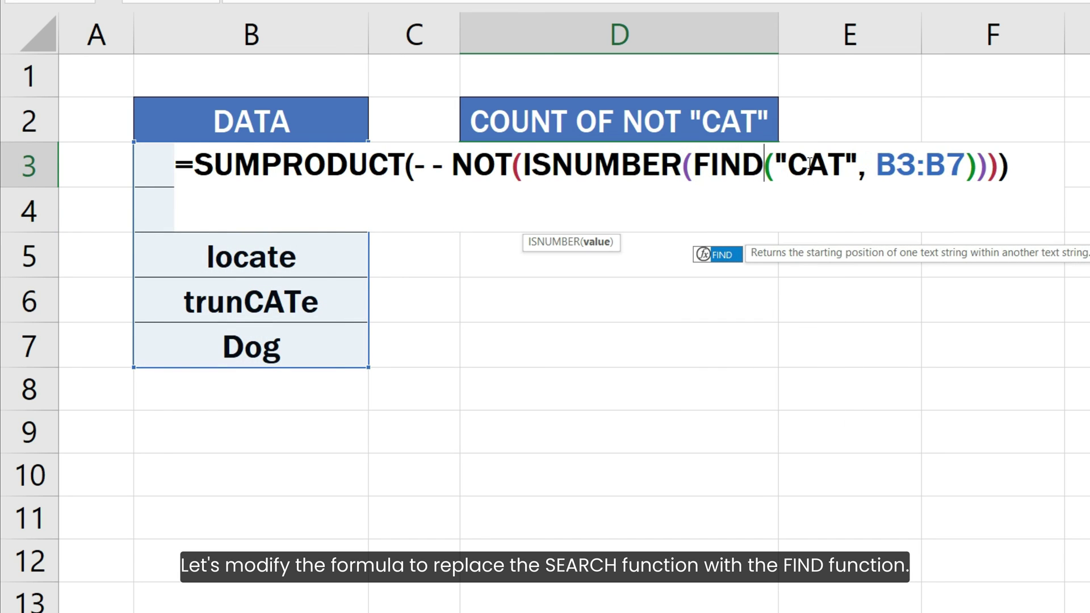
left_click(1010, 164)
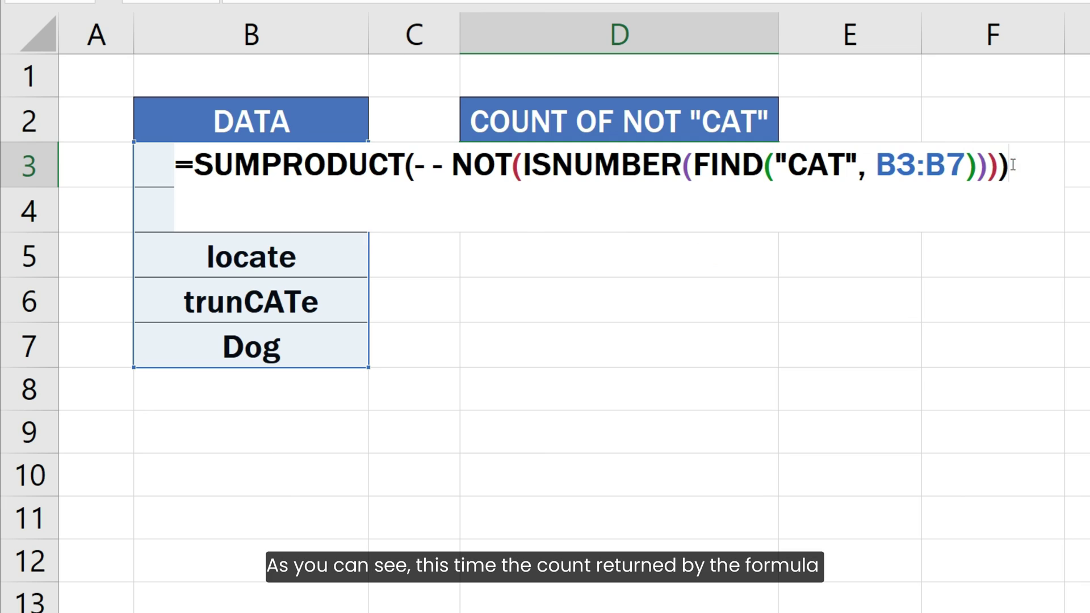
key("Return")
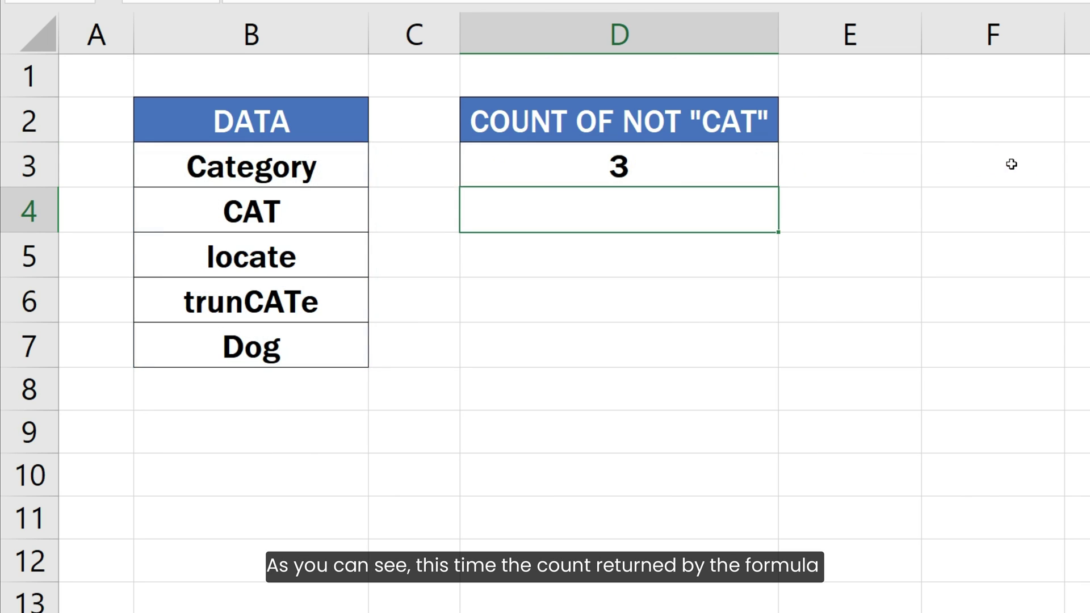